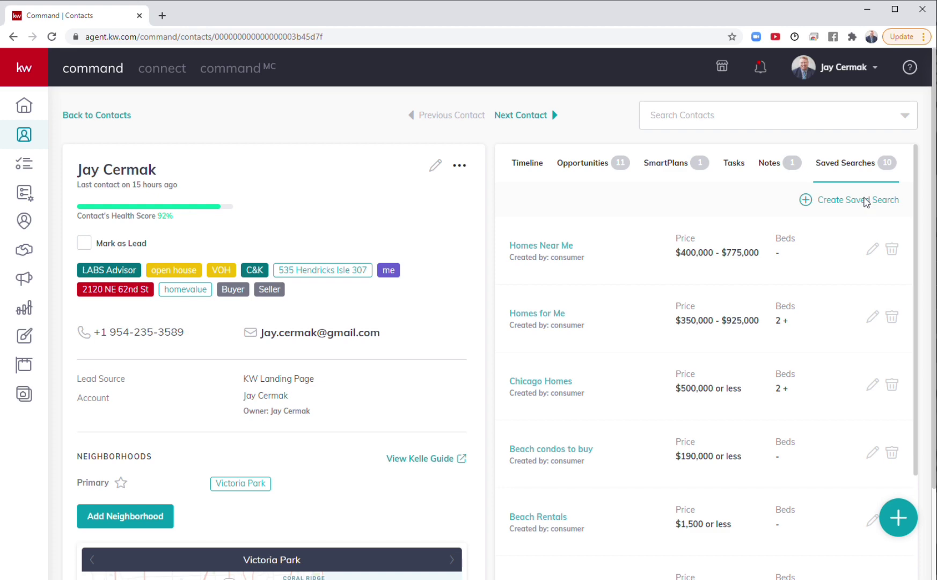
Step: Start a new saved search for the contact, search by Zip Code, and add 33308
click(865, 203)
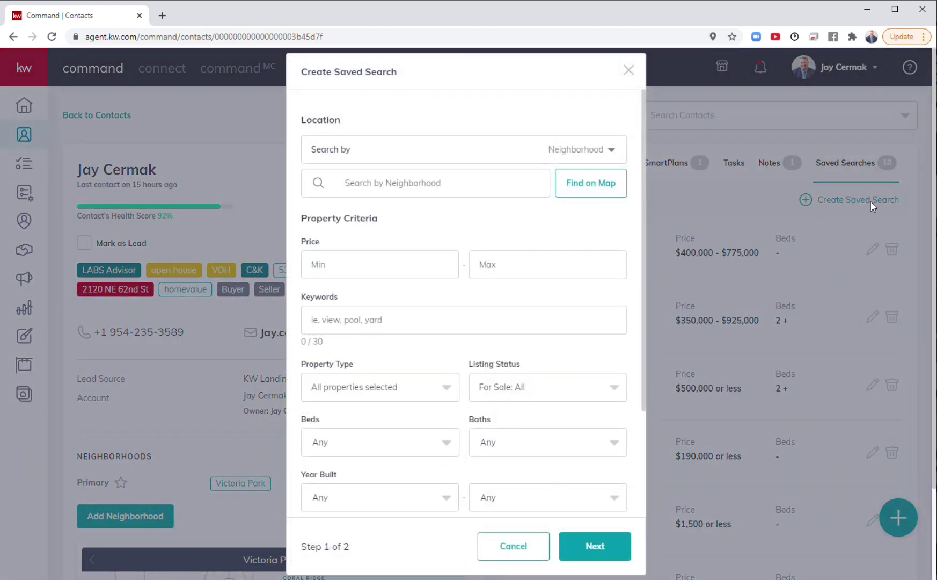
click(611, 151)
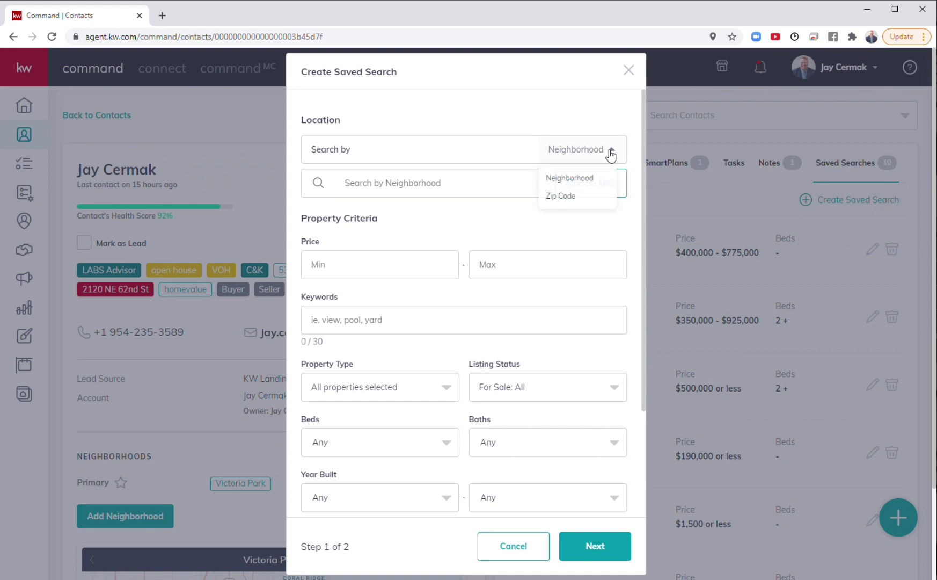
click(573, 197)
click(537, 181)
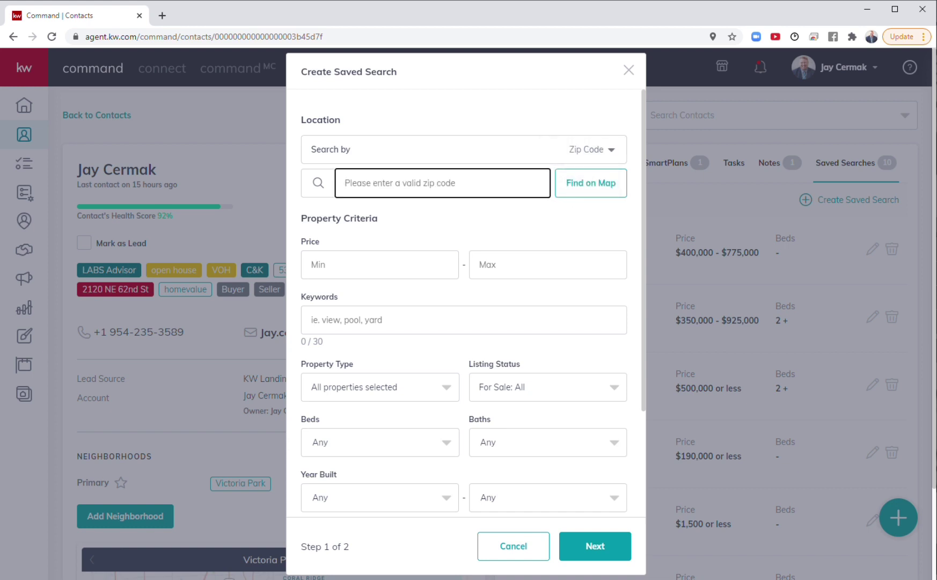
text(33308)
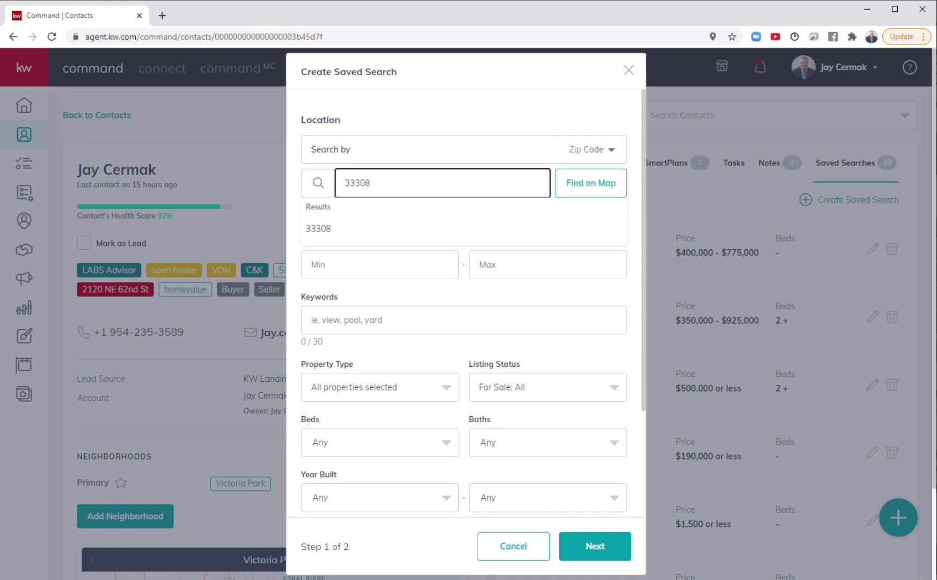
click(325, 229)
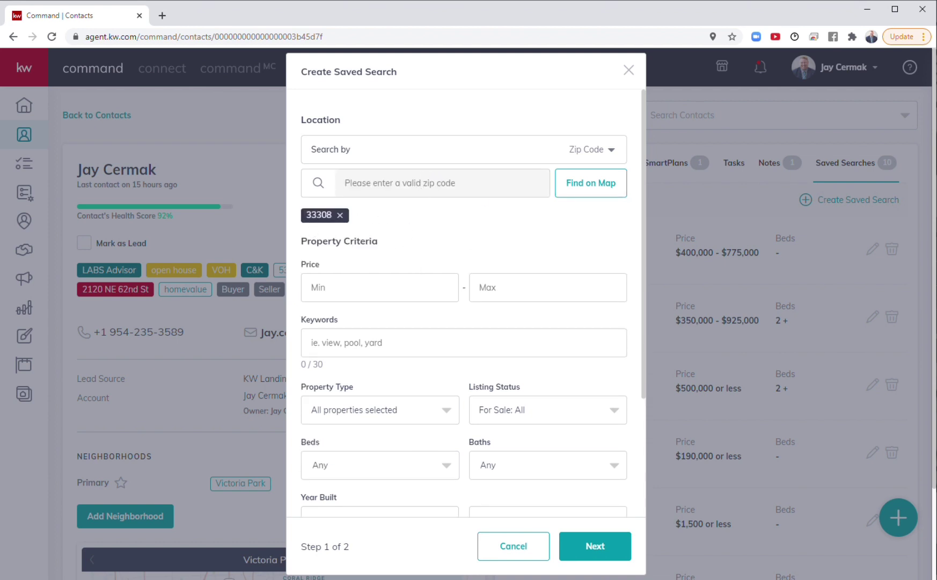
click(340, 215)
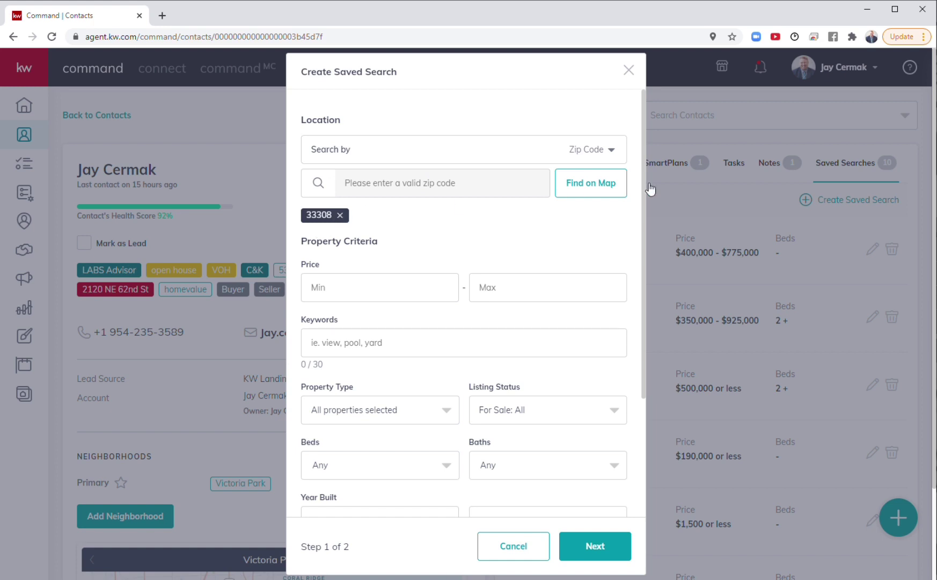
click(617, 185)
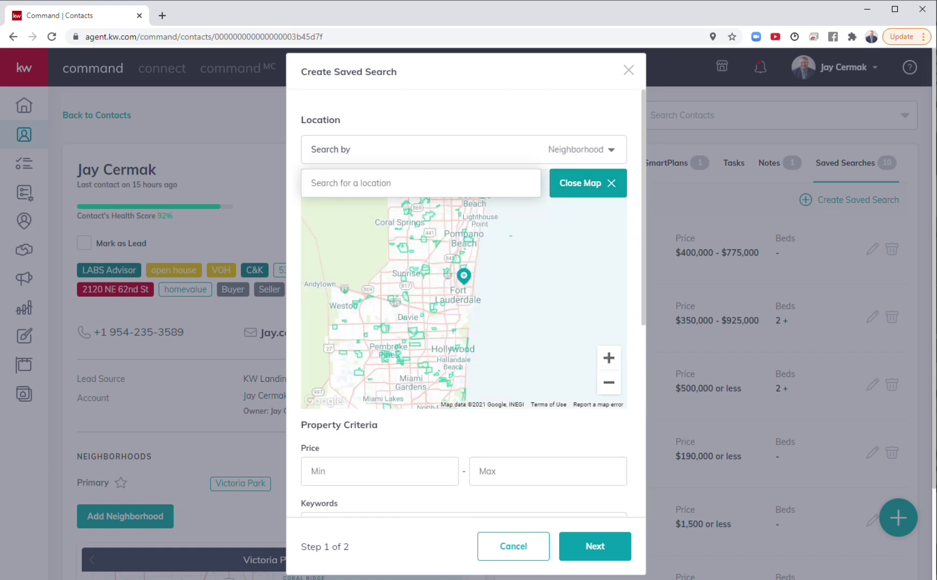
click(349, 183)
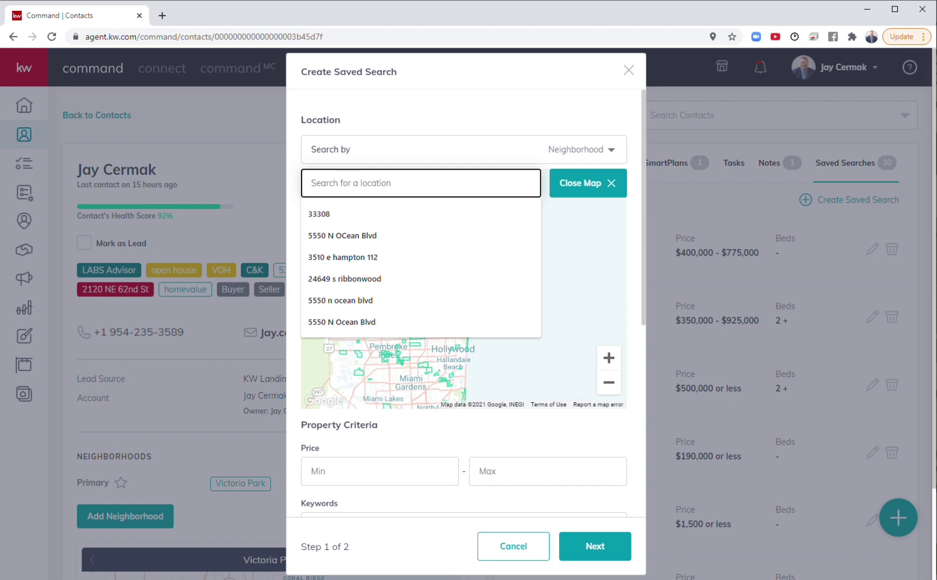
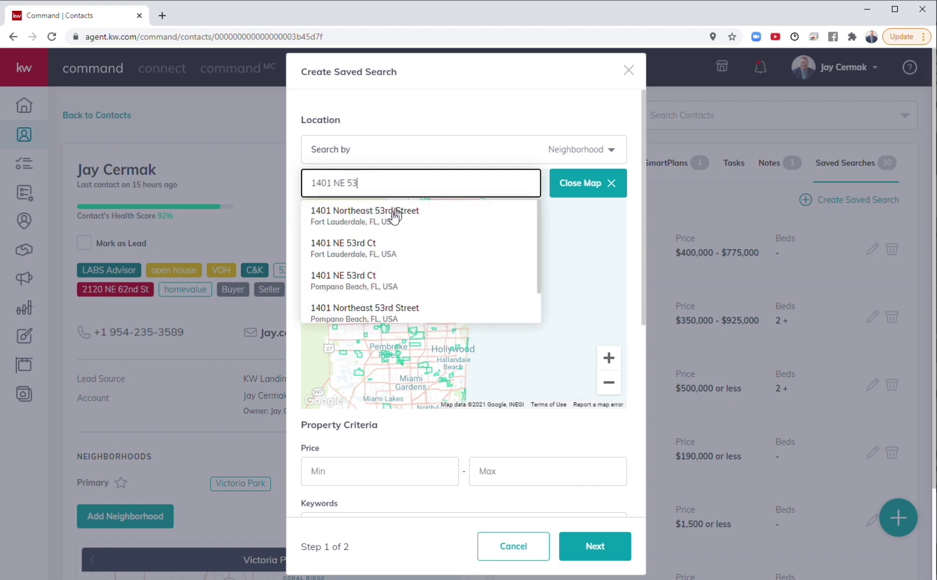
click(392, 214)
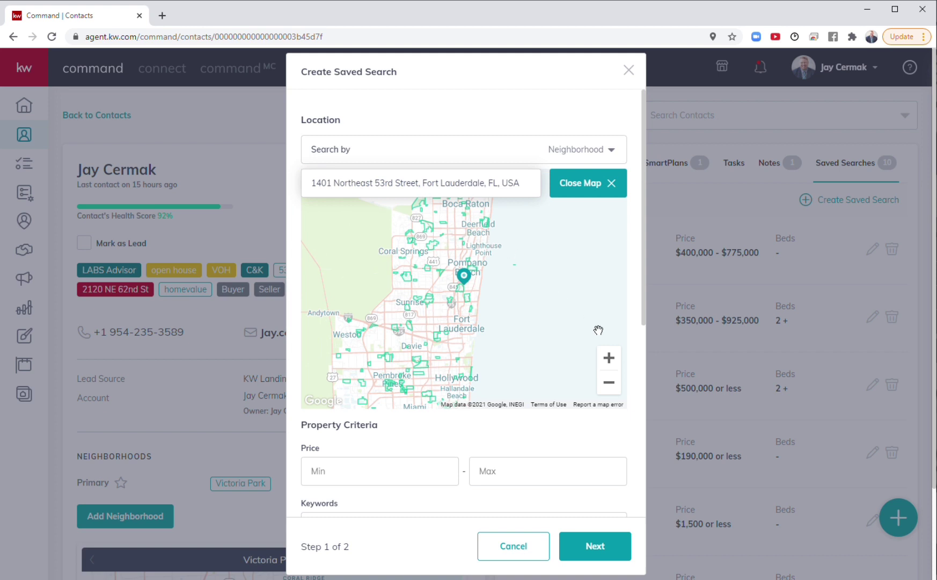
click(609, 357)
click(609, 358)
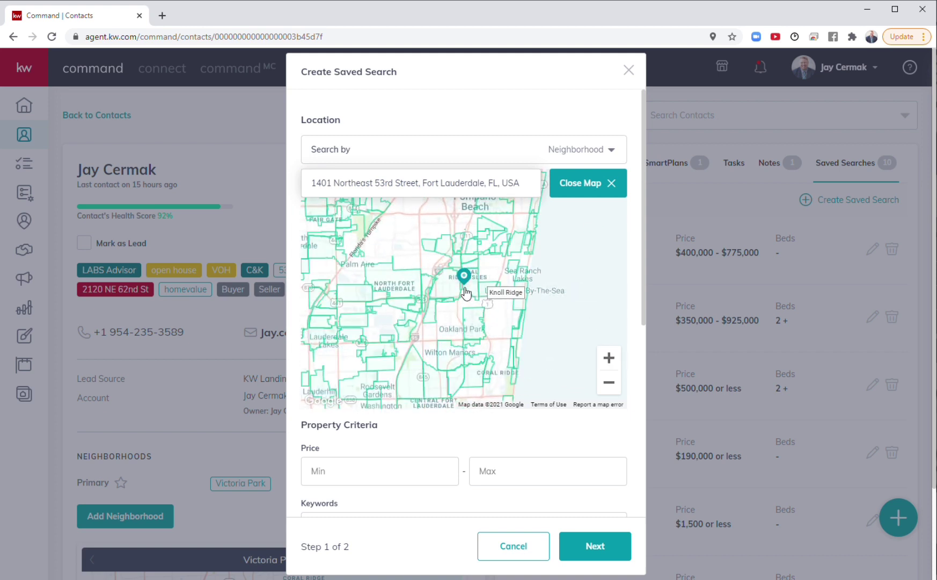
Step: Add Coral Ridge Isles, Knoll Ridge, Imperial Point and North Golf Estates from the map
click(471, 290)
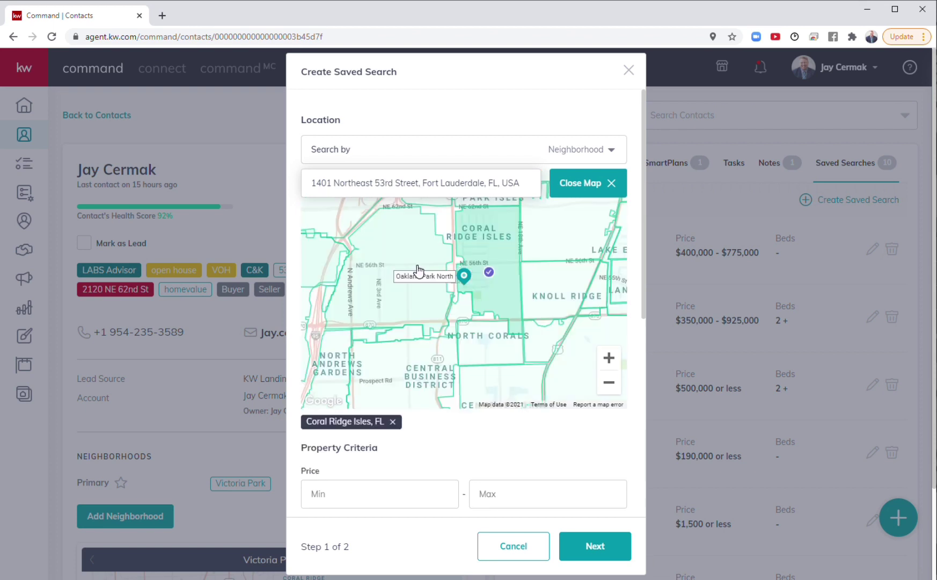
click(569, 294)
click(587, 228)
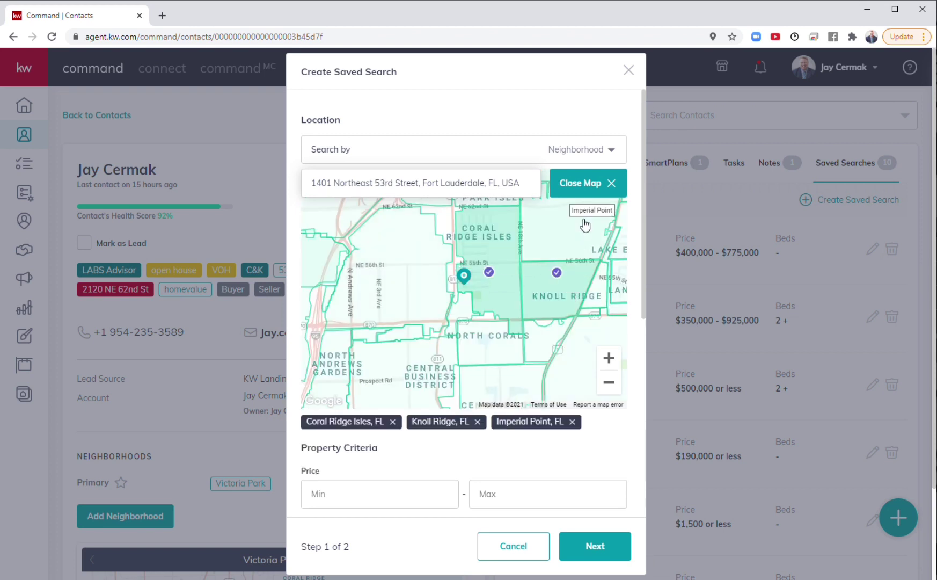
click(603, 303)
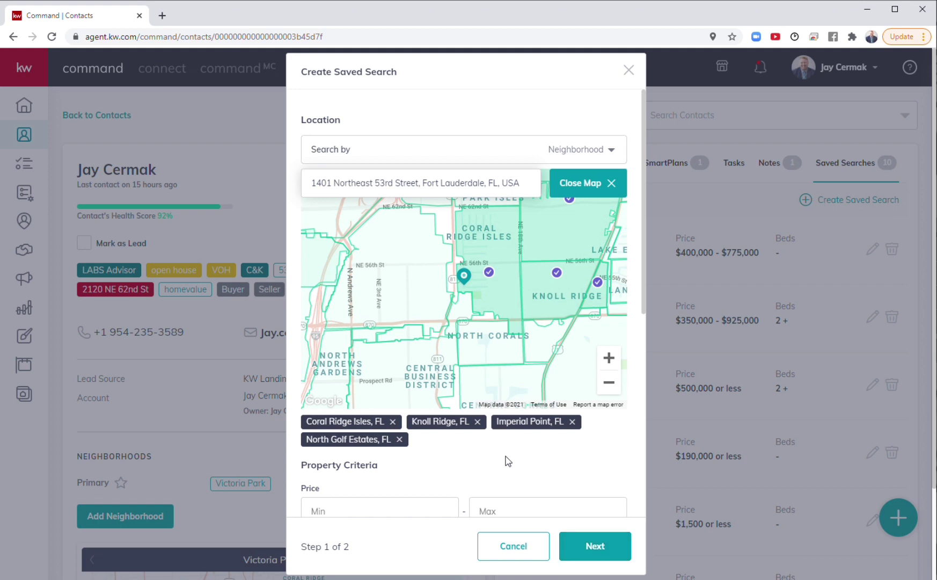
click(579, 192)
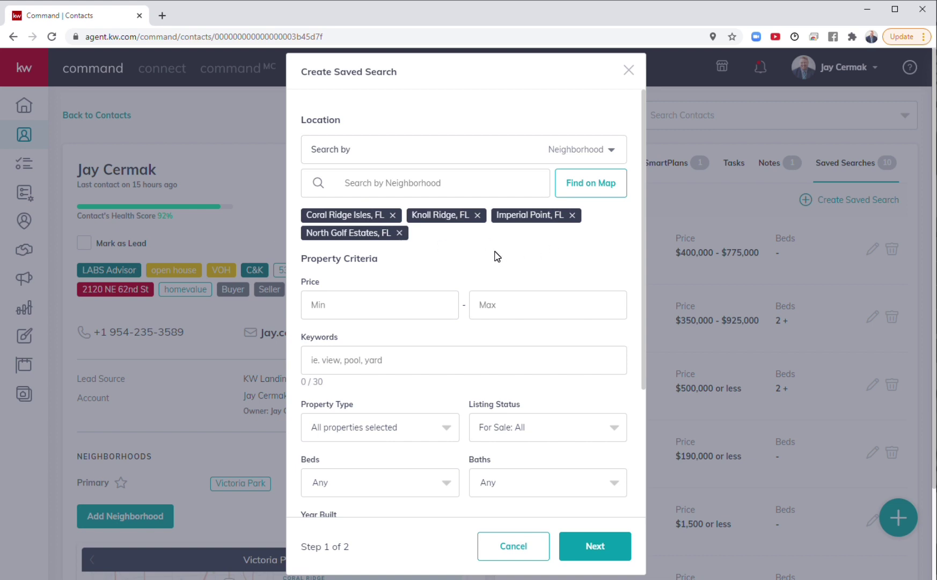
Step: Set the price range to 450,000 minimum and 550,000 maximum
scroll(496, 255, down, 3)
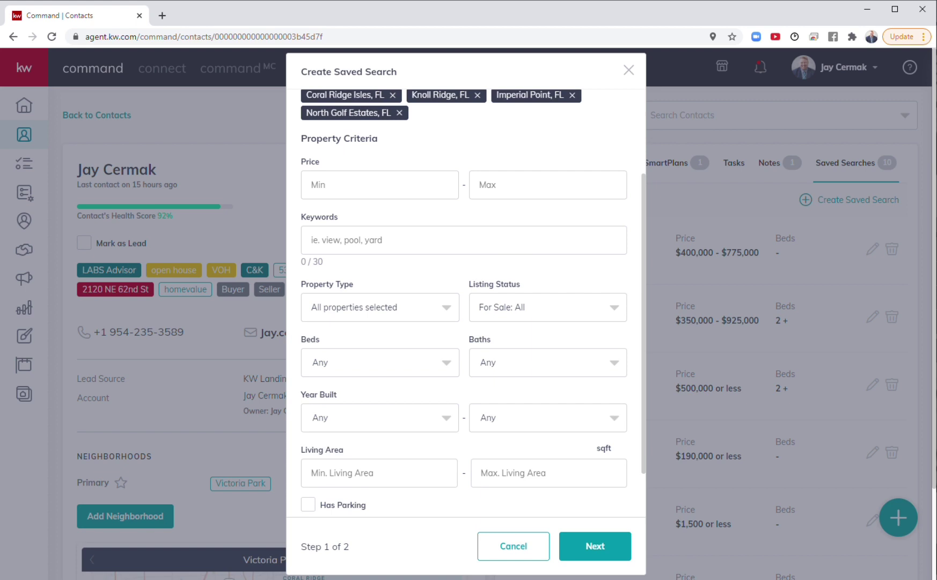
click(343, 185)
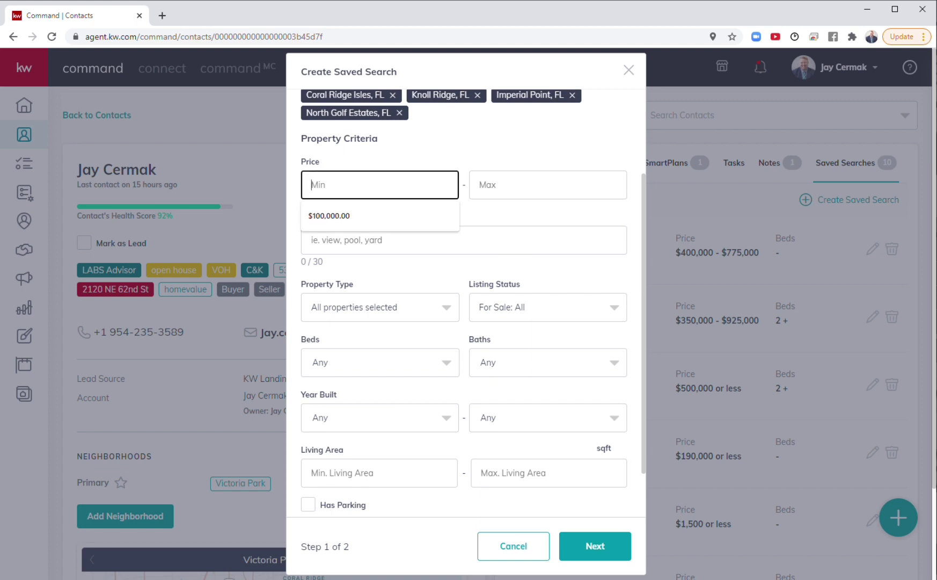
text(450)
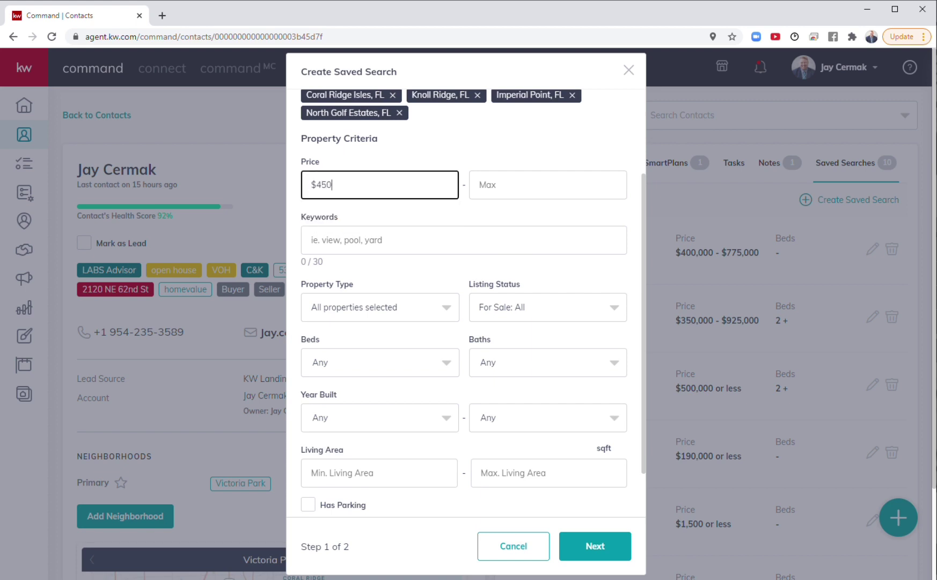
key(BackSpace)
text(,000)
key(Tab)
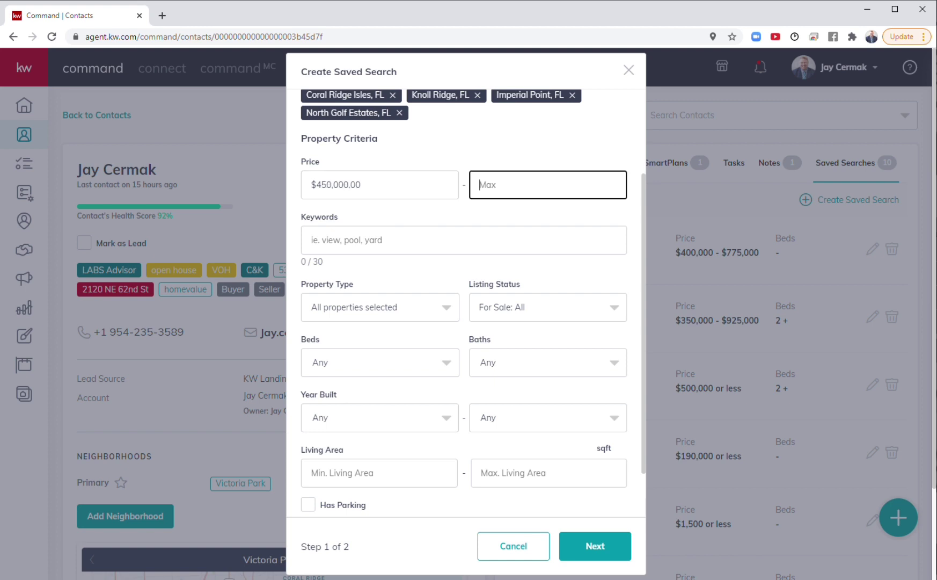
text(550,000)
Step: Enter 'pool' as a search keyword
click(463, 240)
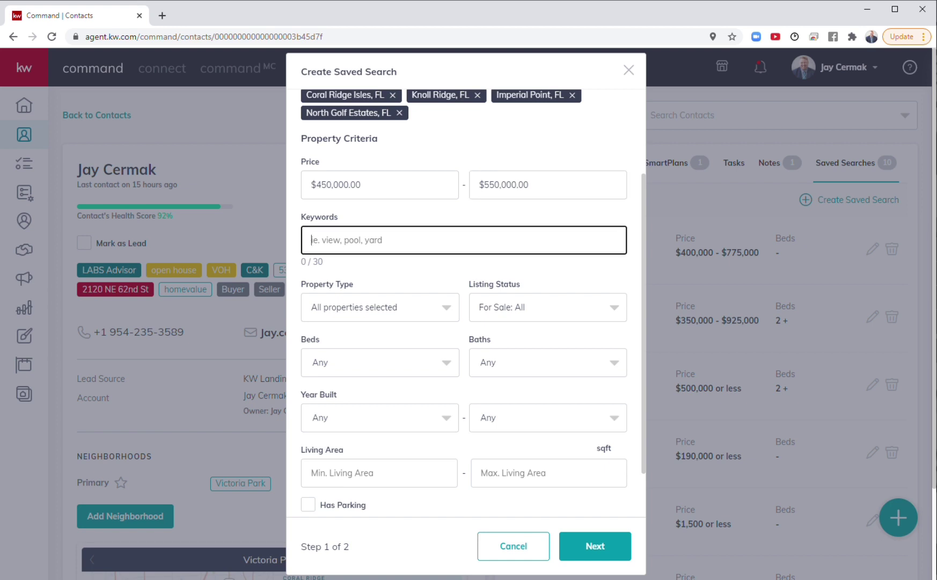
text(pool)
click(379, 272)
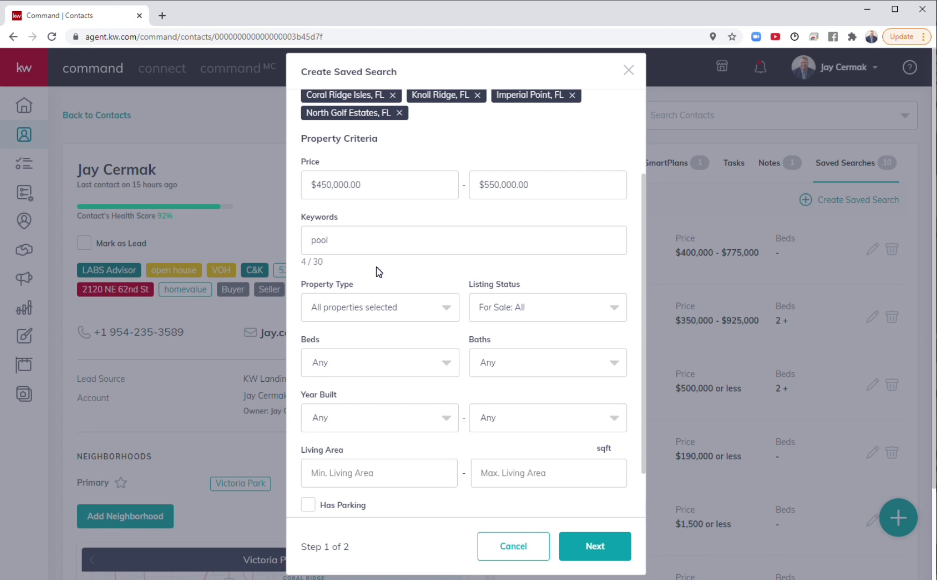
Step: Limit Property Type to Houses only by unchecking every other type
click(360, 312)
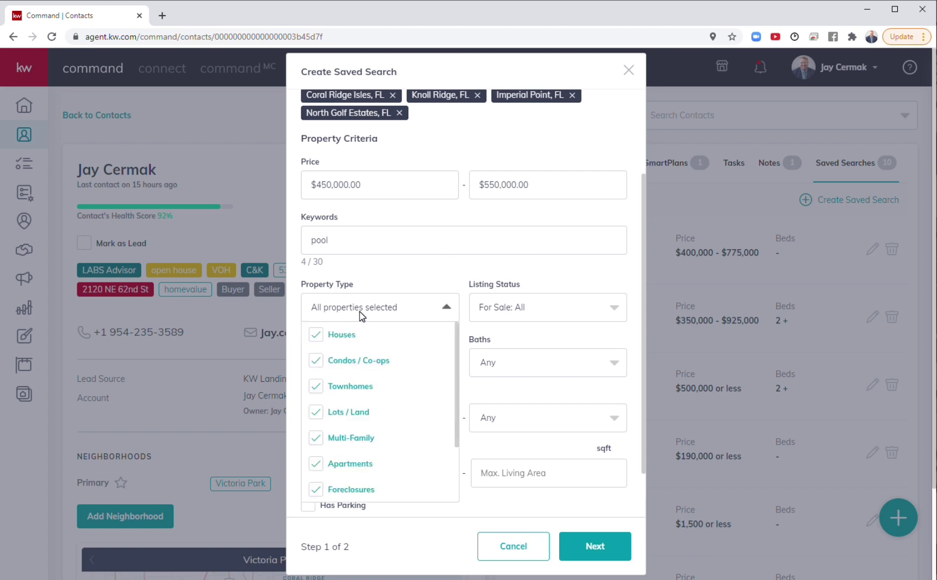
click(316, 362)
click(316, 387)
click(315, 412)
click(316, 443)
click(316, 463)
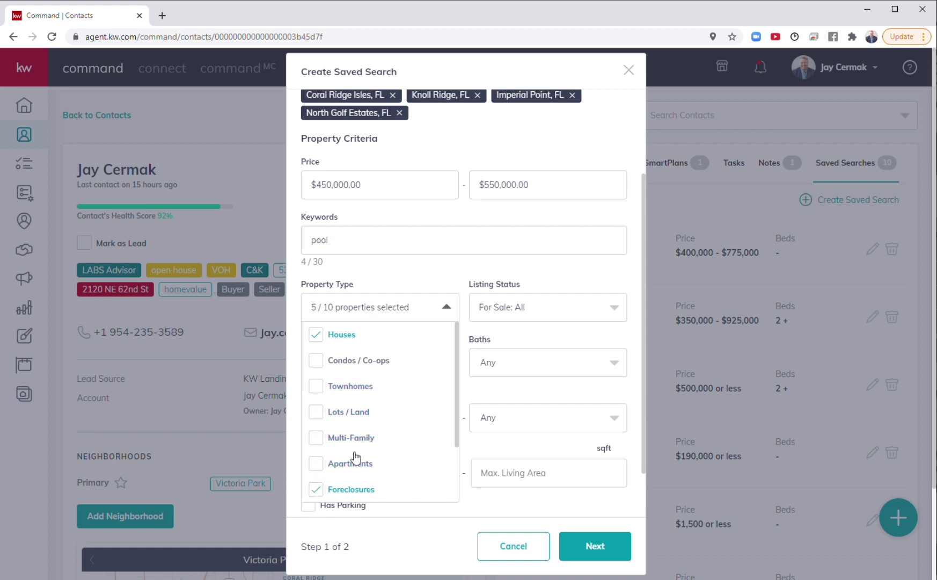
scroll(397, 407, down, 2)
click(397, 410)
click(315, 437)
click(316, 465)
click(316, 489)
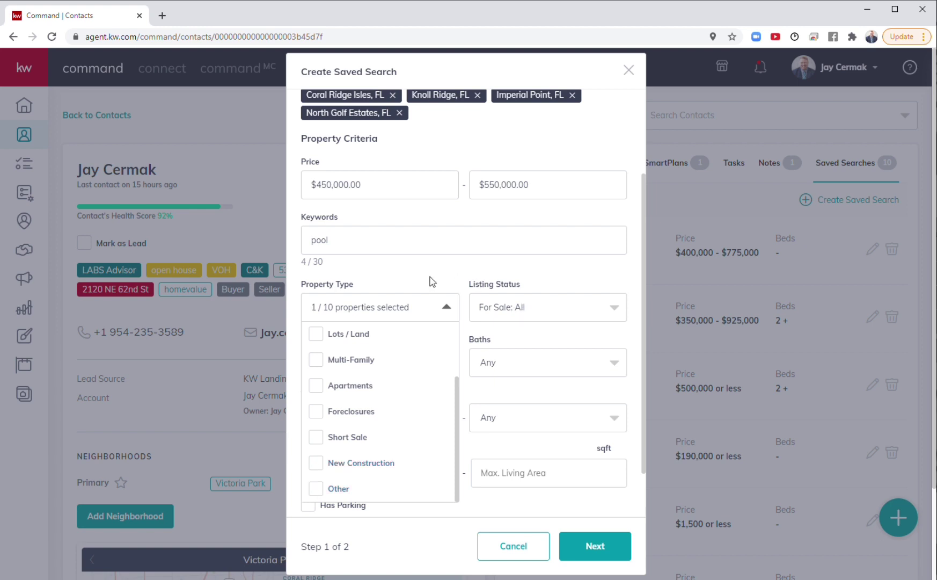
click(445, 307)
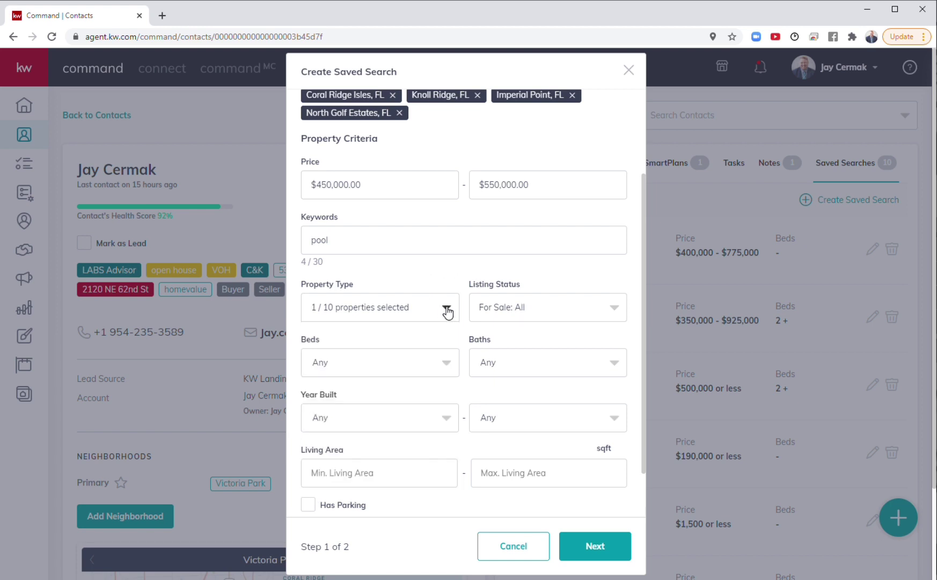
Step: Uncheck Pending and Coming Soon so Listing Status is Active only
click(500, 311)
click(499, 389)
click(498, 413)
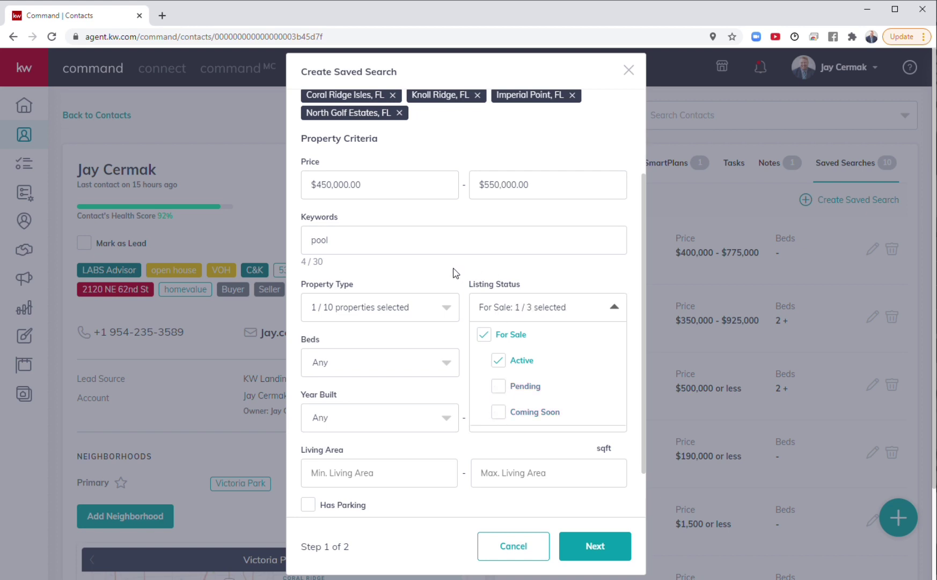
click(612, 309)
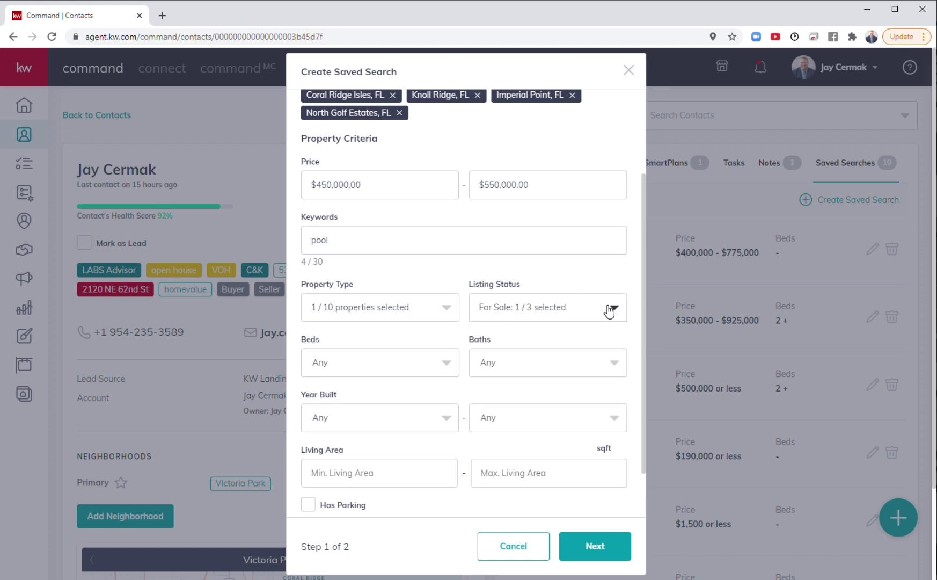
Step: Require 3+ beds and 2+ baths
click(386, 364)
click(316, 462)
click(522, 371)
click(480, 436)
scroll(459, 395, down, 1)
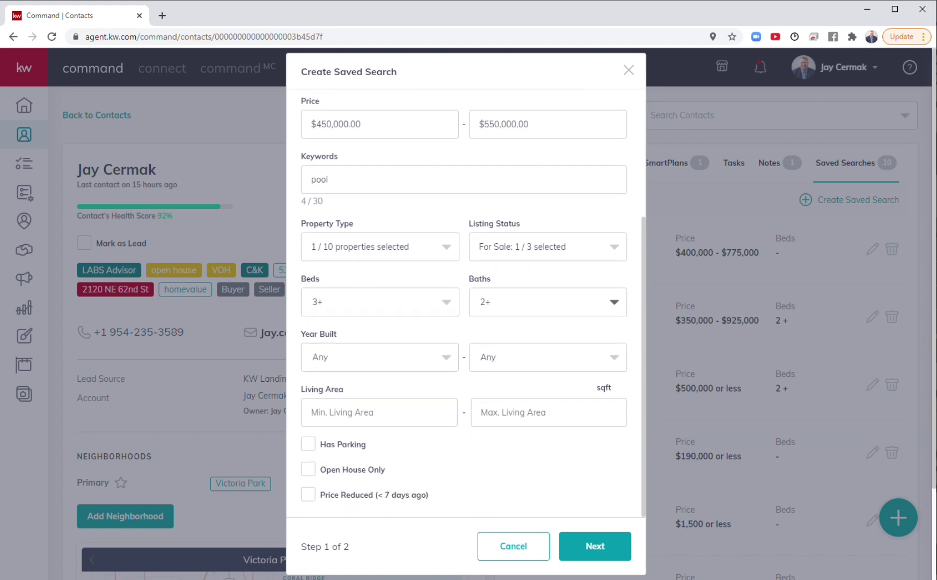
Step: Keep minimum Year Built at Any and set living area to 1,200–3,500 sqft
click(420, 367)
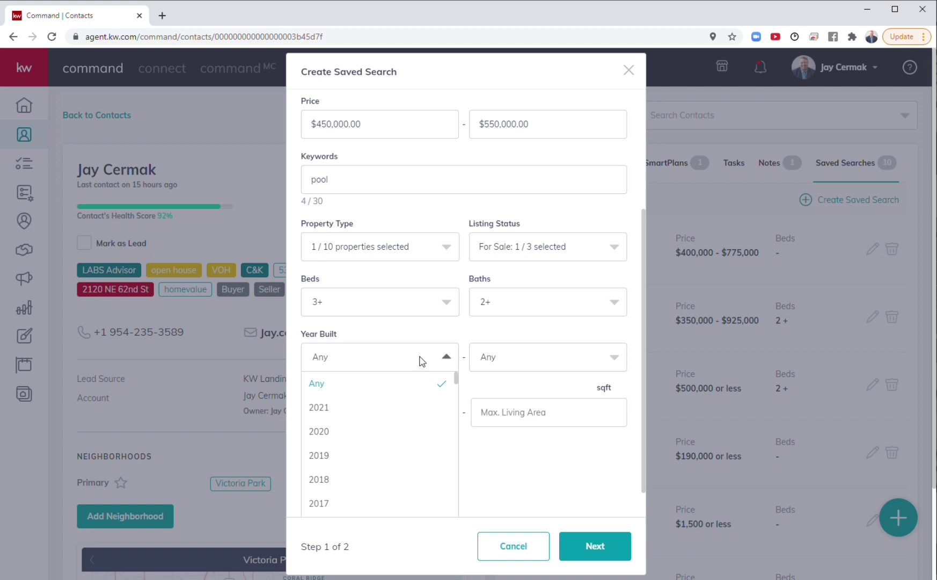
click(427, 333)
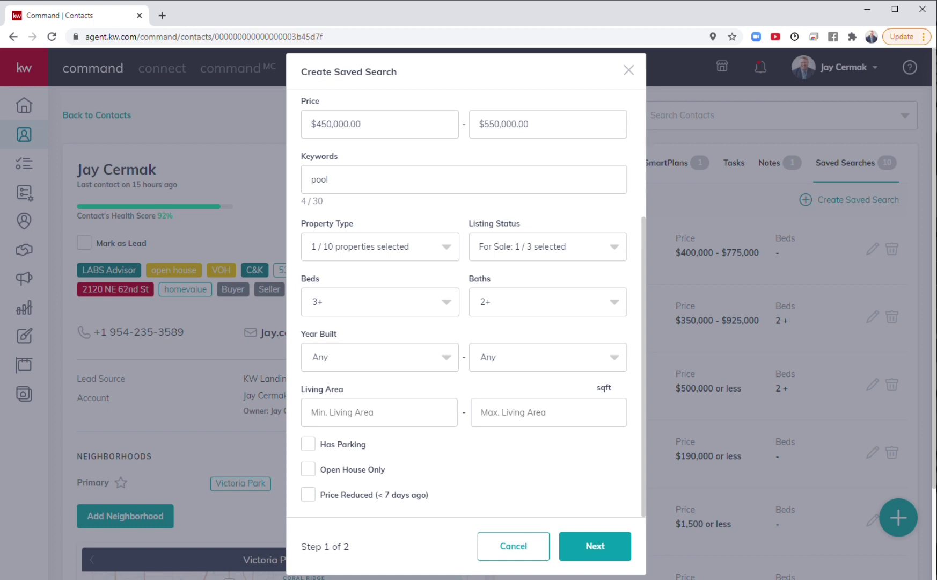
click(379, 411)
text(1200)
key(Tab)
text(3500)
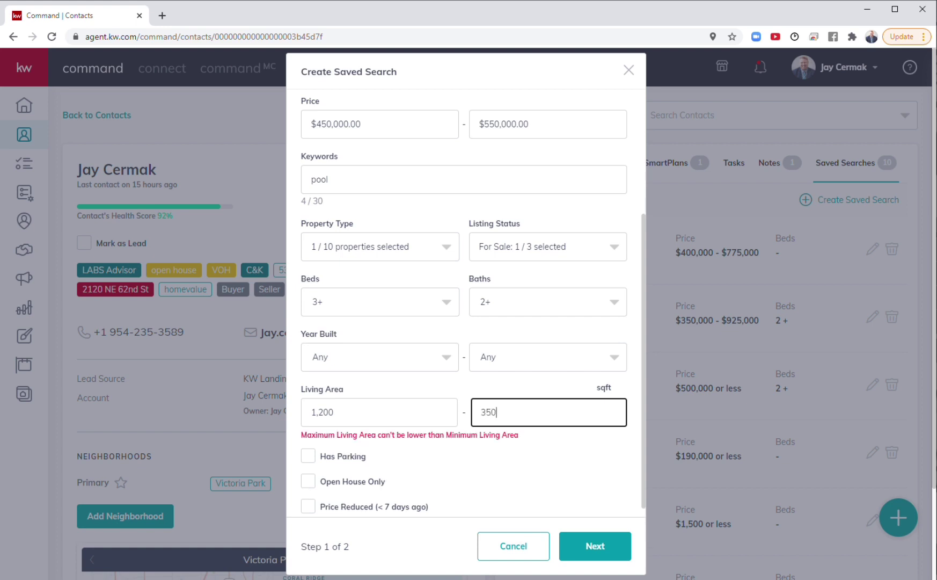
click(502, 451)
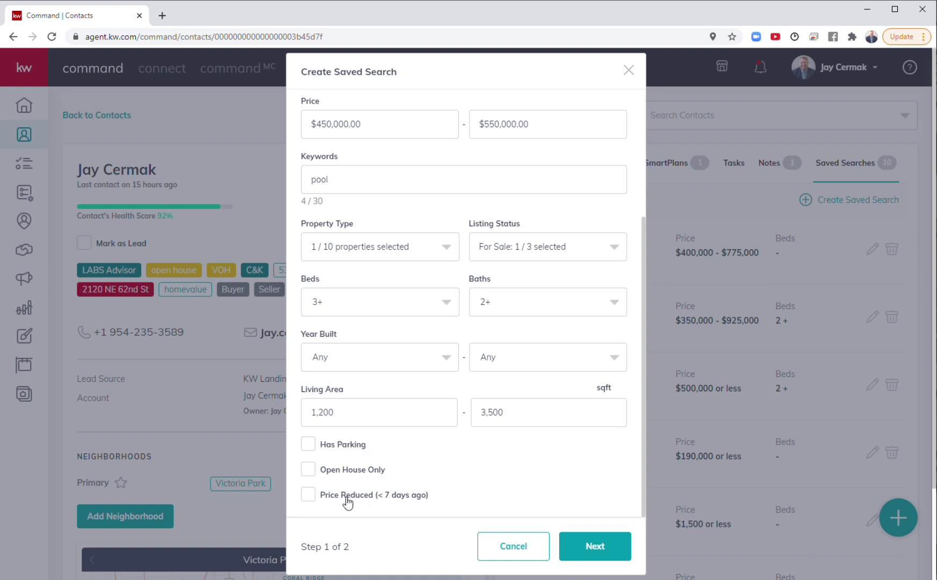
Step: After Next fails to advance, commit 'pool' as a keyword chip with Enter
click(597, 548)
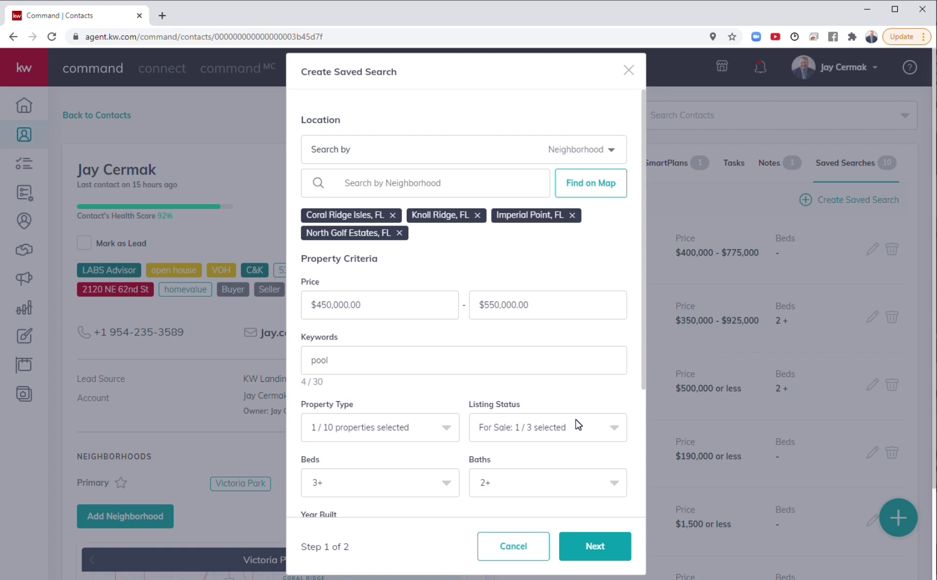
scroll(578, 424, down, 3)
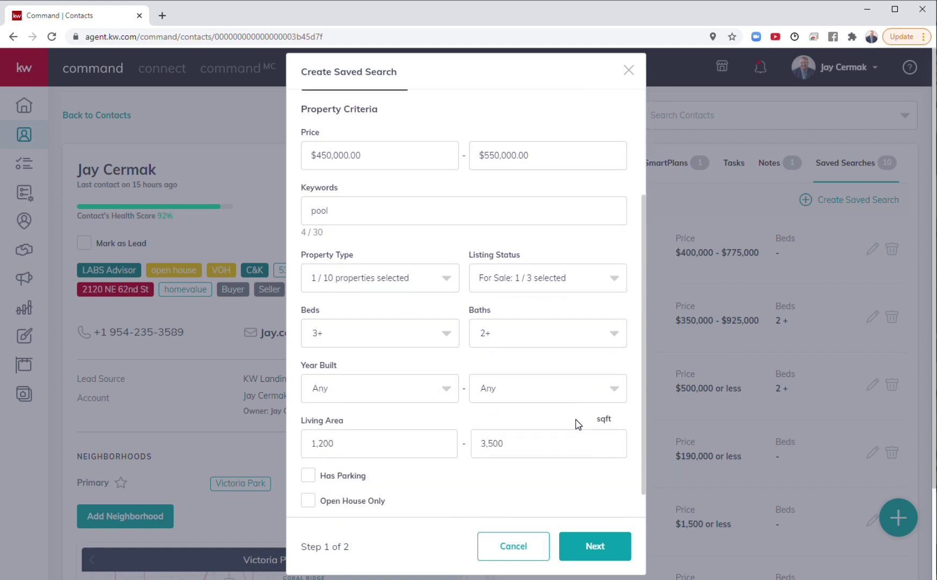
scroll(577, 424, up, 3)
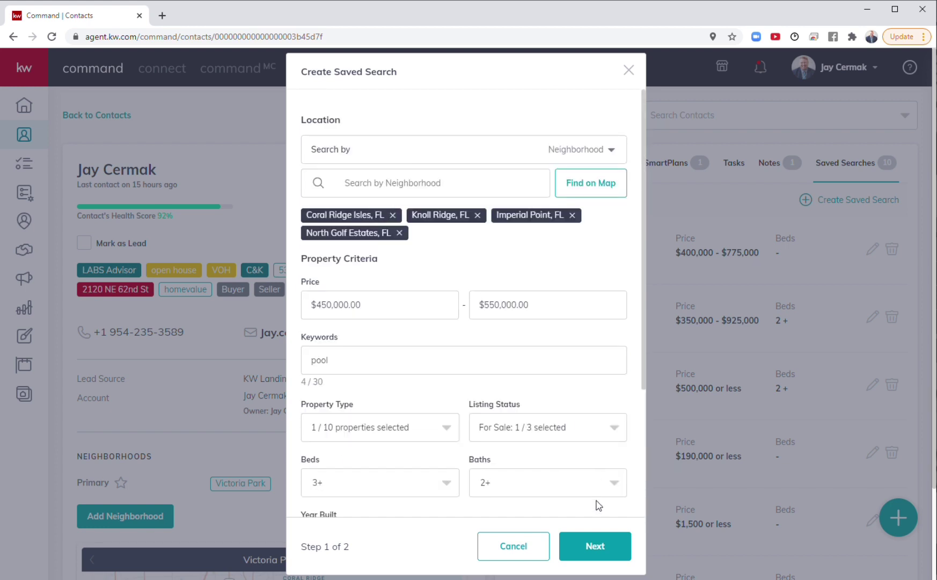
click(591, 554)
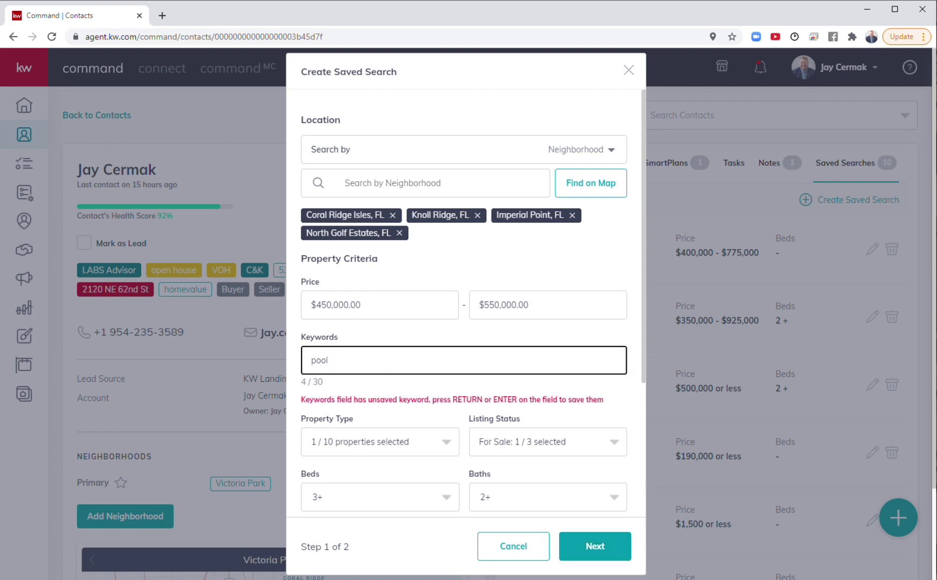
key(Return)
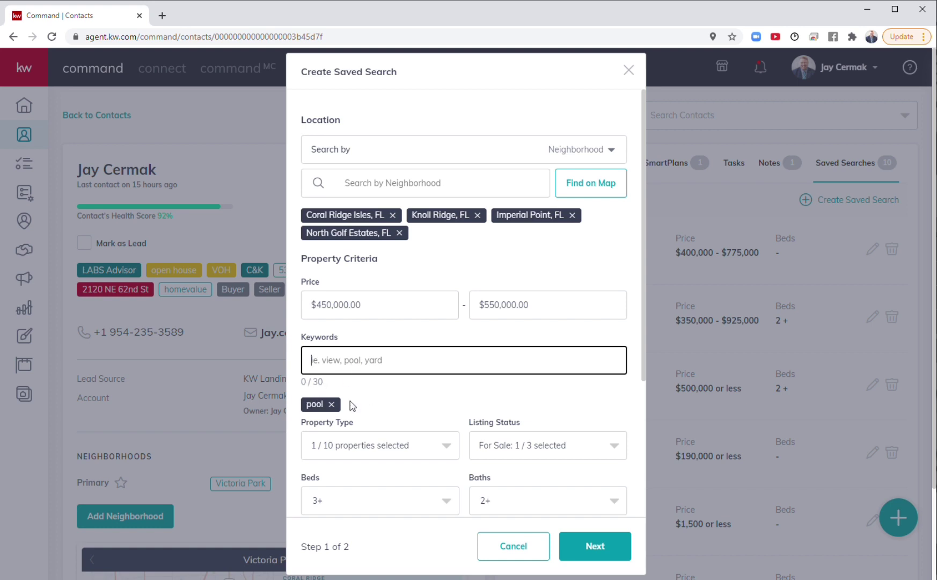
Step: Title the search 'SFH 3/2 $450K-$550K', enable Instant email alerts, and create it
click(610, 547)
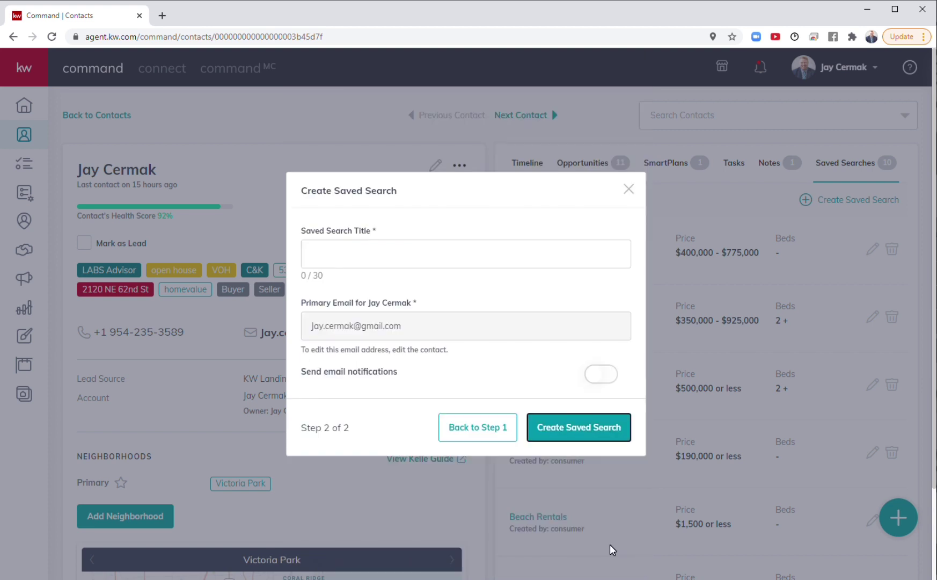
click(312, 254)
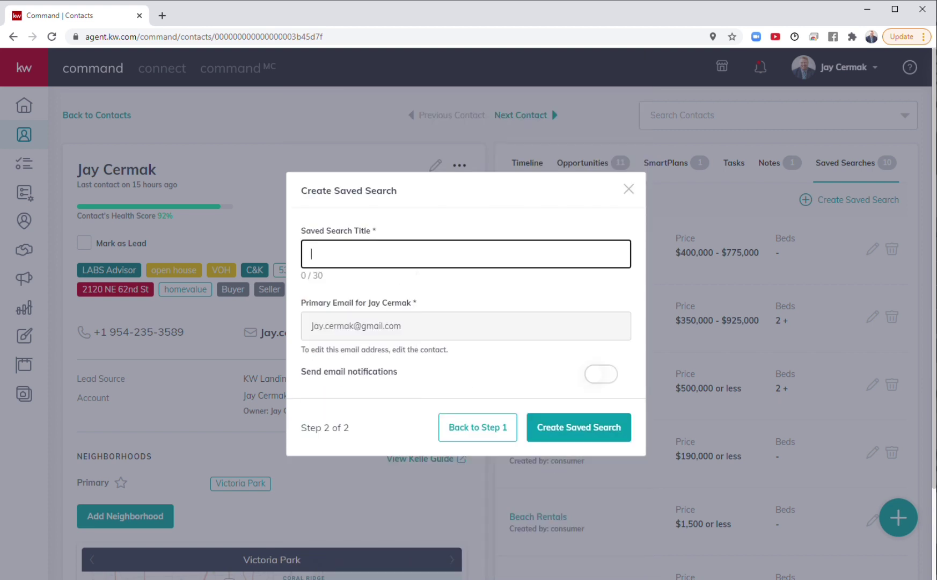
text(SFH 3/2 $450)
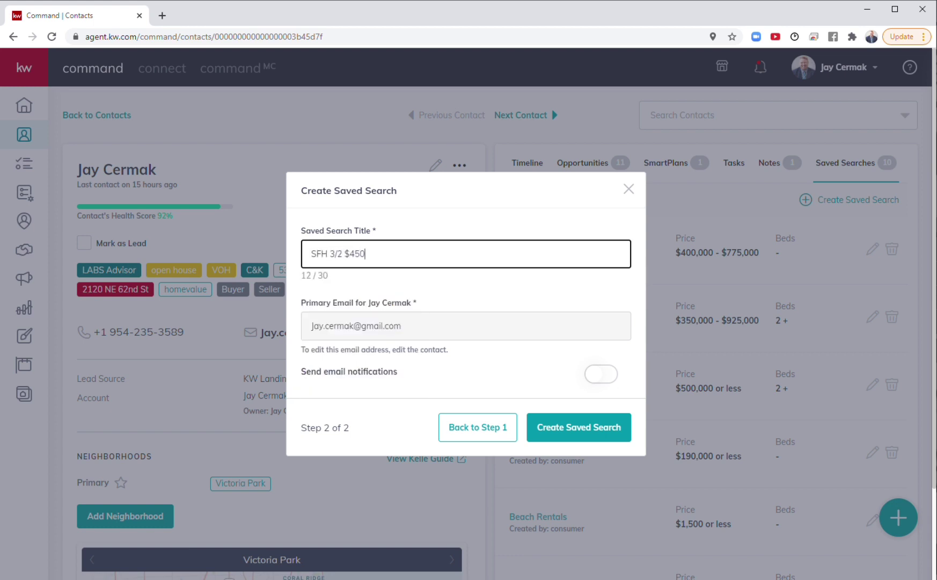
text(K-$550K)
click(608, 374)
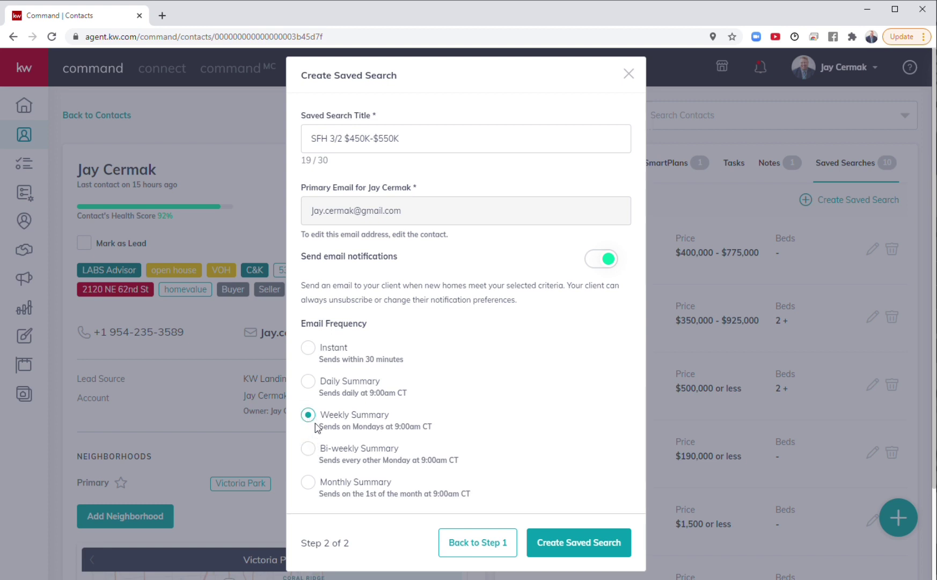
click(310, 384)
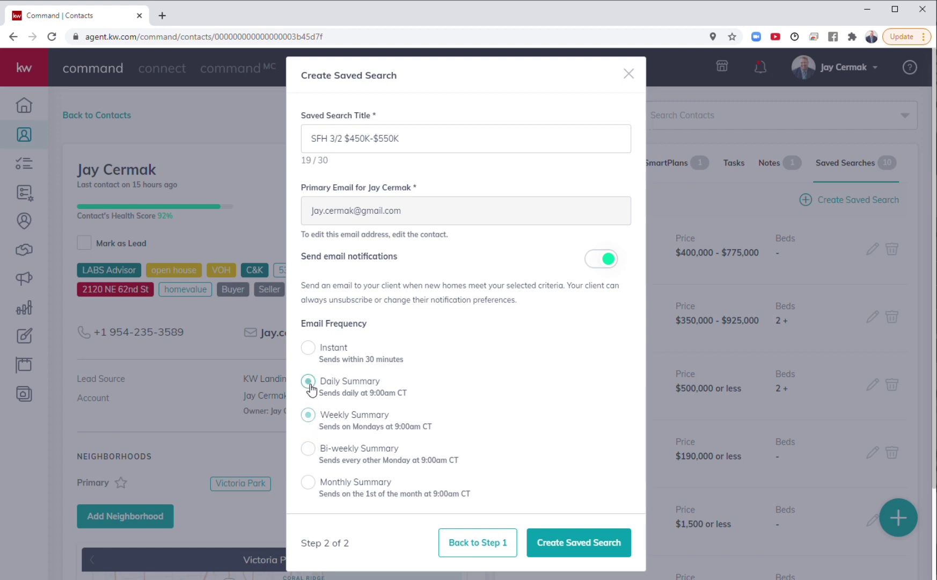
click(309, 349)
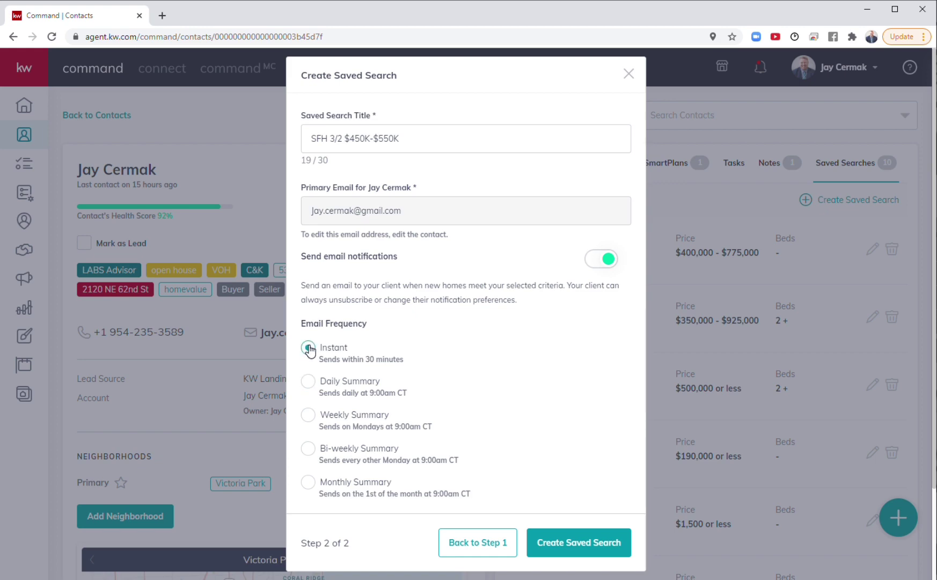
click(583, 543)
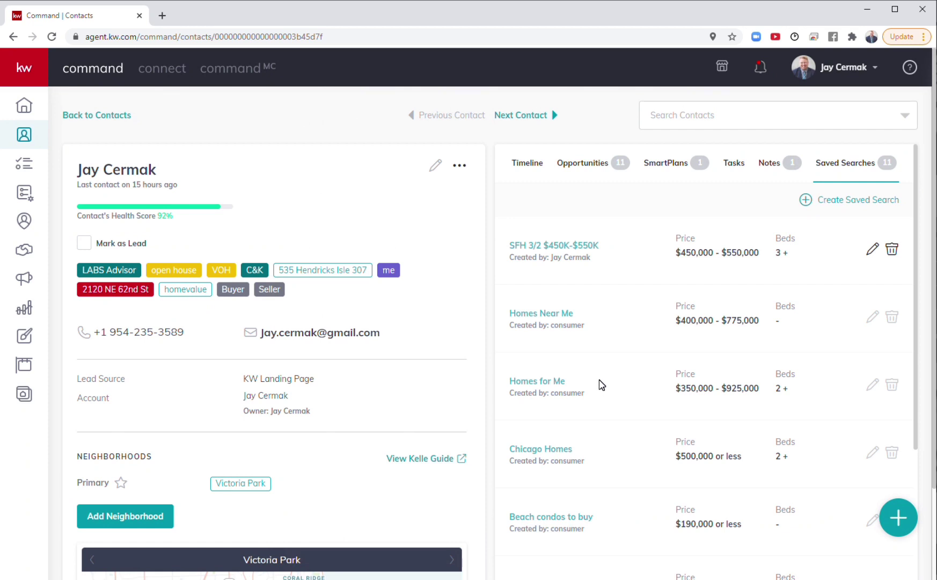
Step: Reopen SFH 3/2 $450K-$550K, delete the pool keyword chip, and save the search again
click(871, 251)
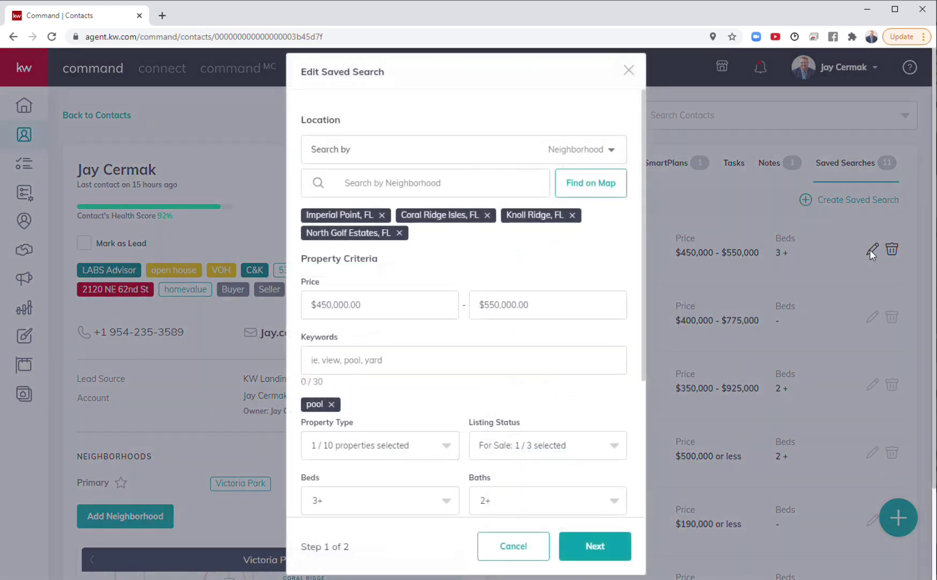
scroll(498, 382, down, 4)
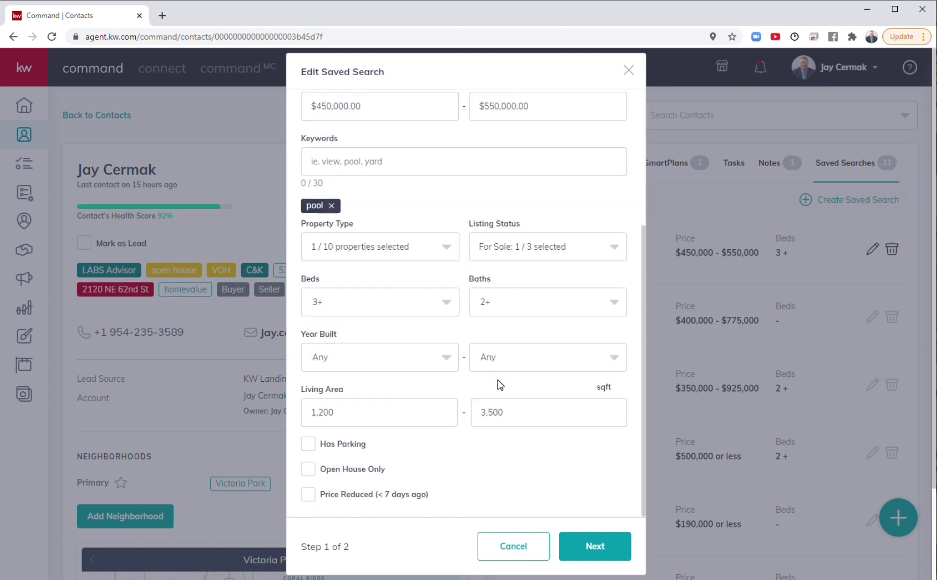
click(582, 562)
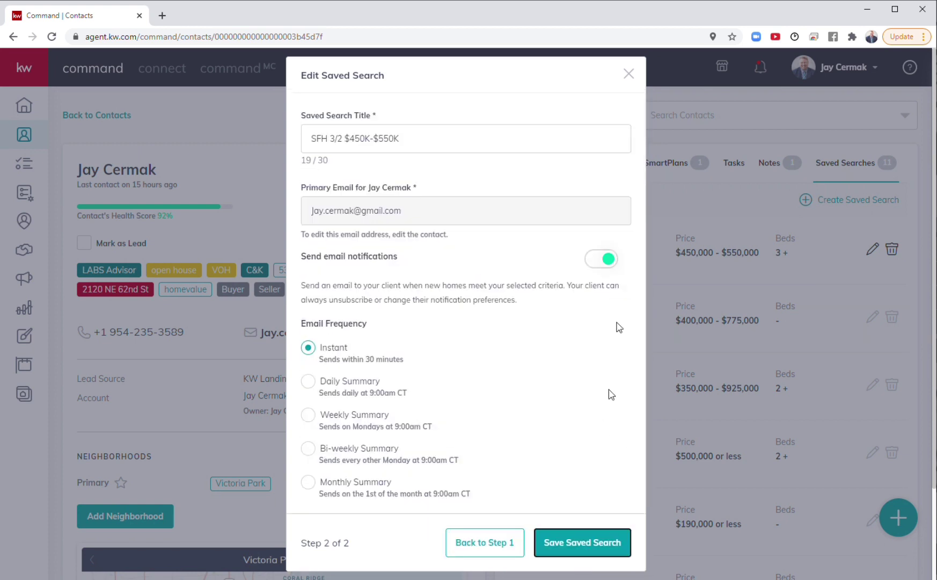
click(473, 550)
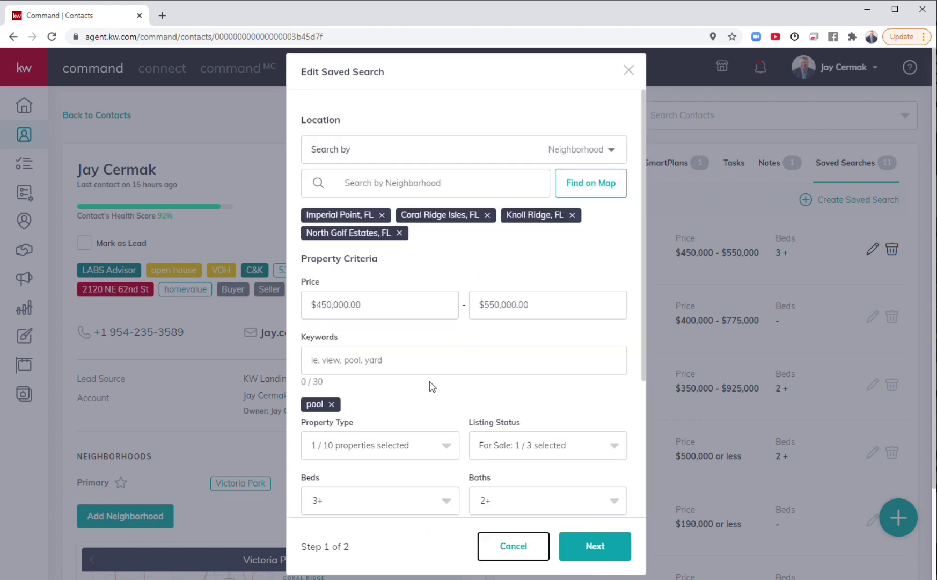
click(331, 404)
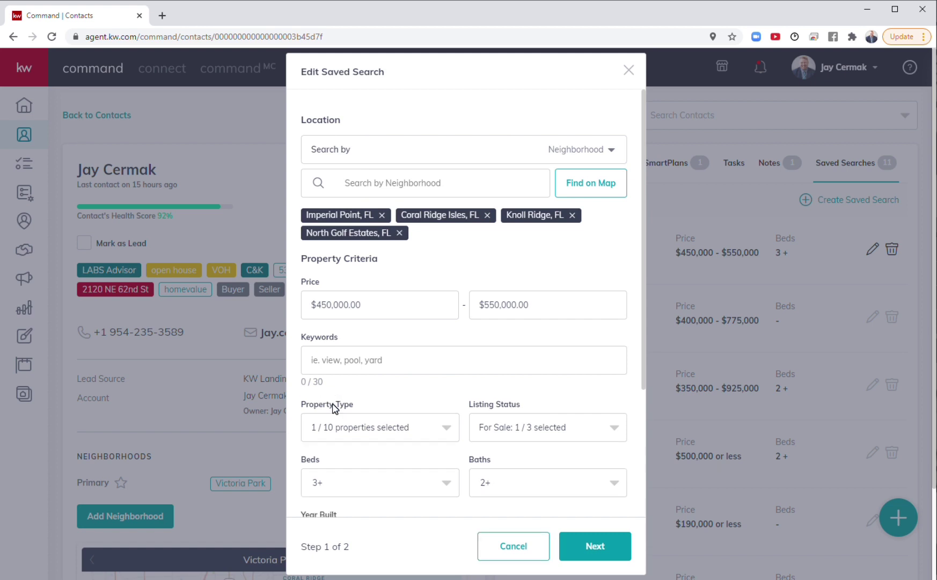
click(583, 545)
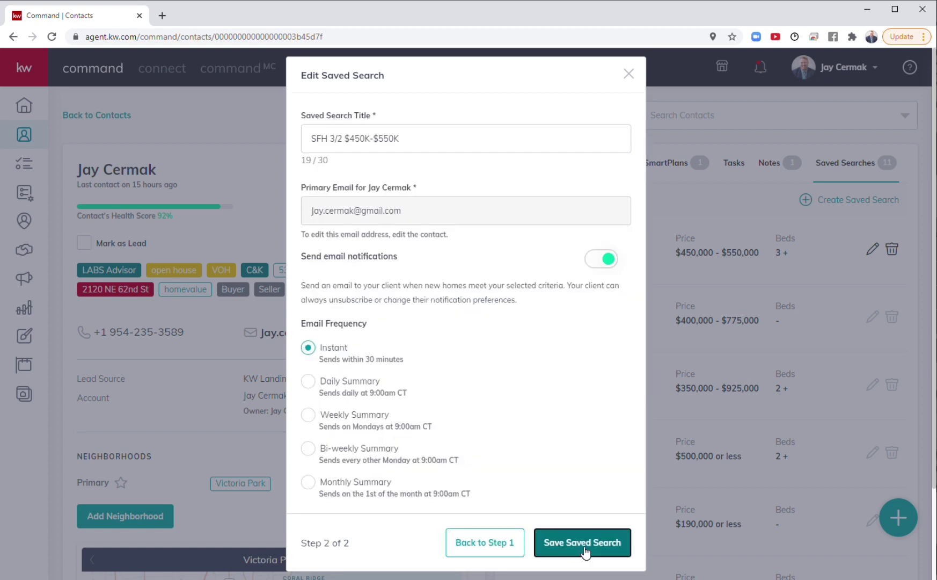
click(583, 543)
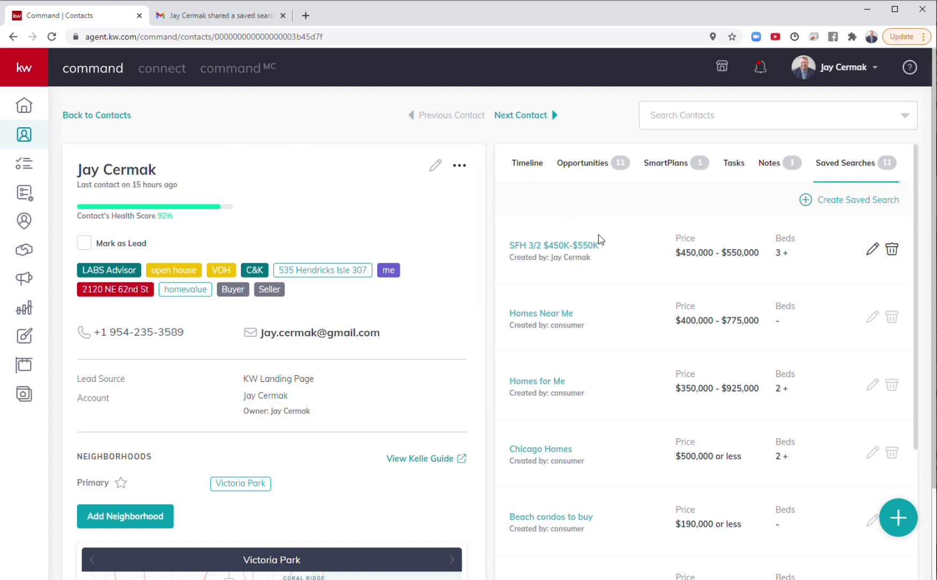
Step: Switch to the Gmail tab and scroll through the SFH 3/2 $450K-$550K alert email
click(207, 23)
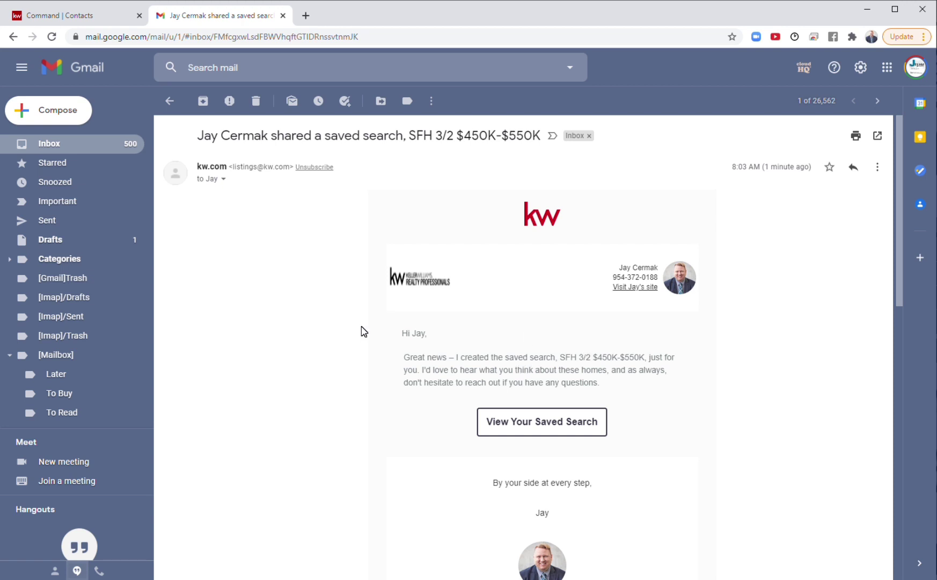
scroll(363, 331, down, 1)
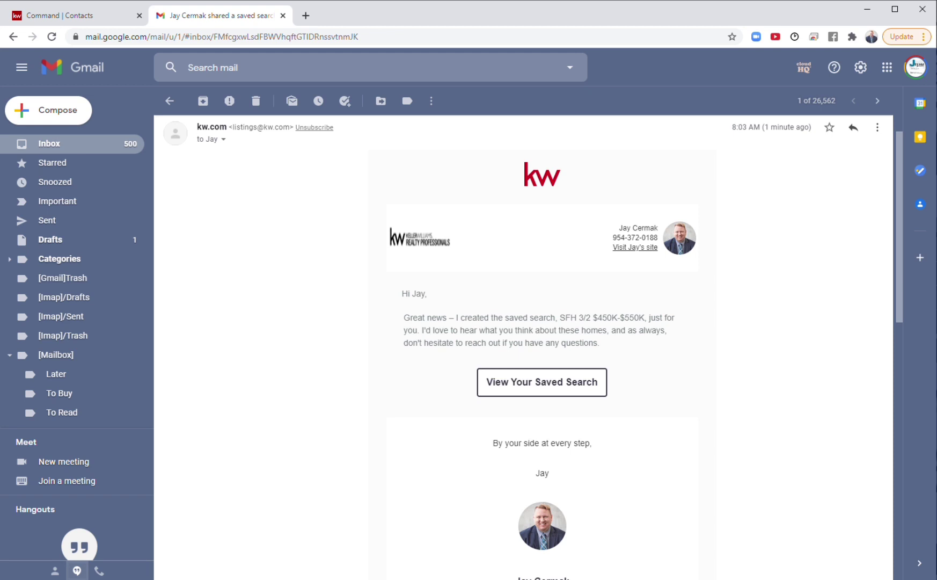
scroll(419, 343, down, 5)
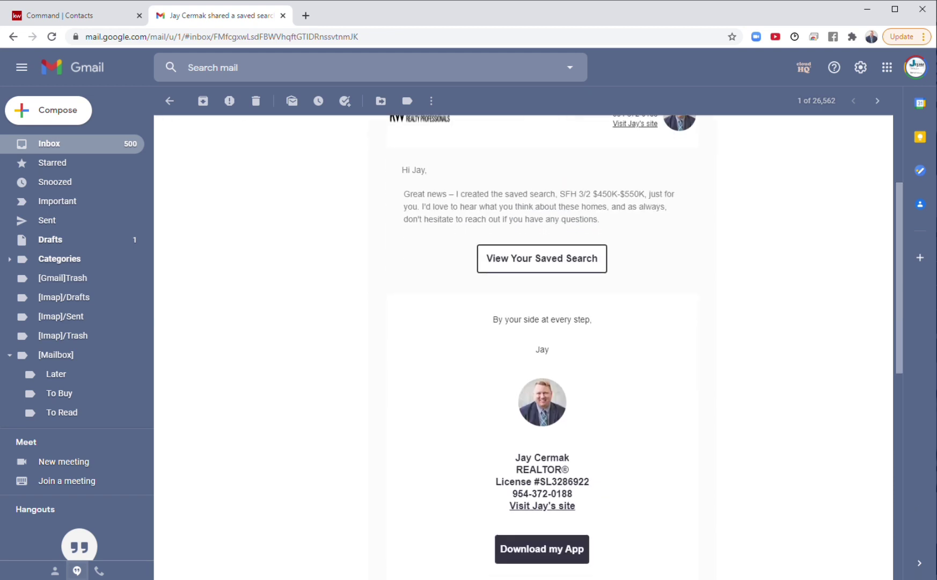
scroll(419, 343, down, 1)
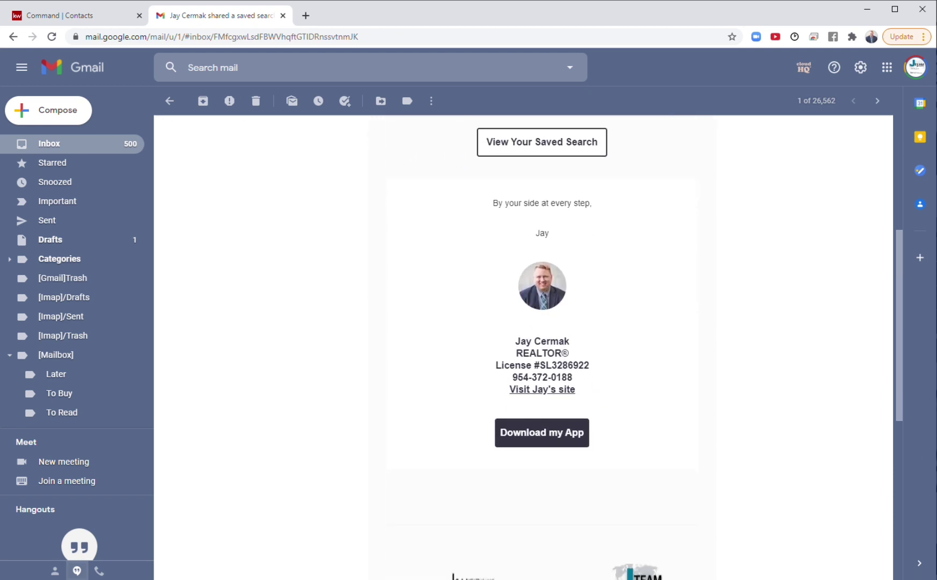
scroll(419, 344, down, 10)
scroll(526, 376, up, 20)
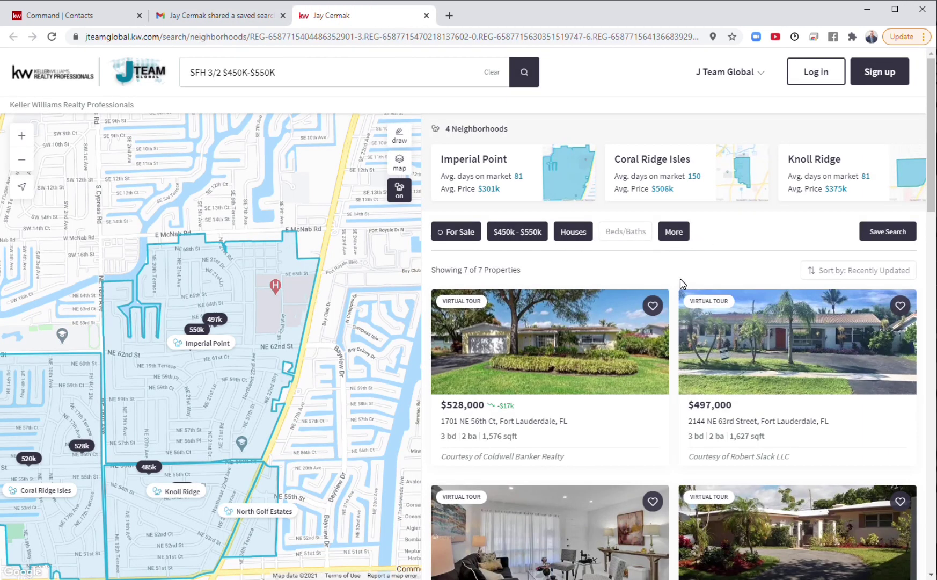
scroll(683, 283, down, 5)
scroll(680, 282, down, 5)
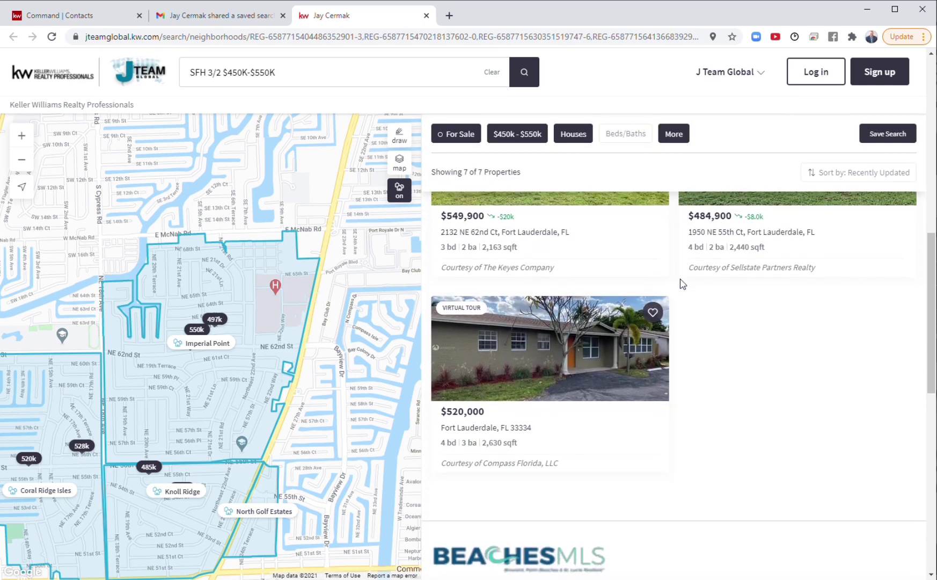
scroll(681, 281, up, 7)
scroll(680, 278, up, 4)
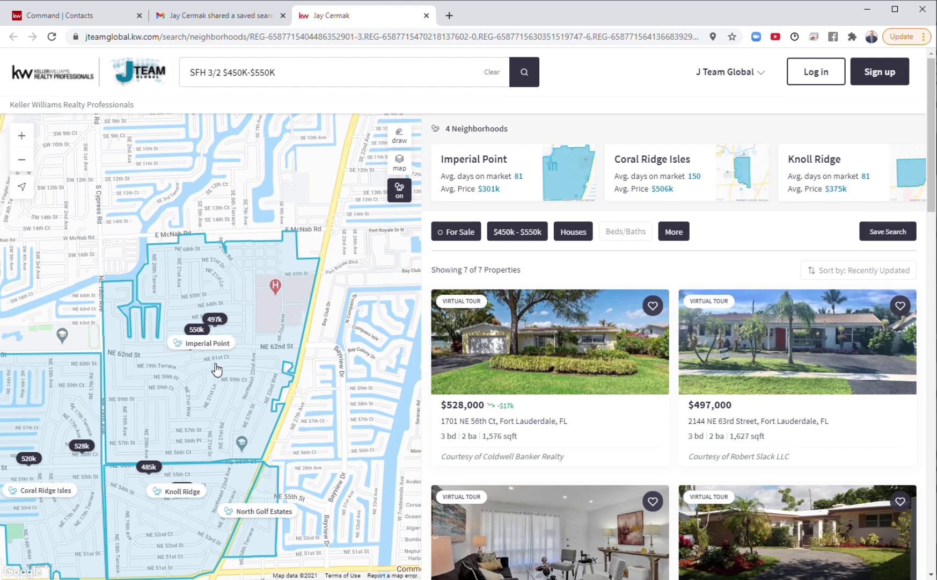
Step: Return from Gmail to the contact's Saved Searches list in KW Command
click(239, 15)
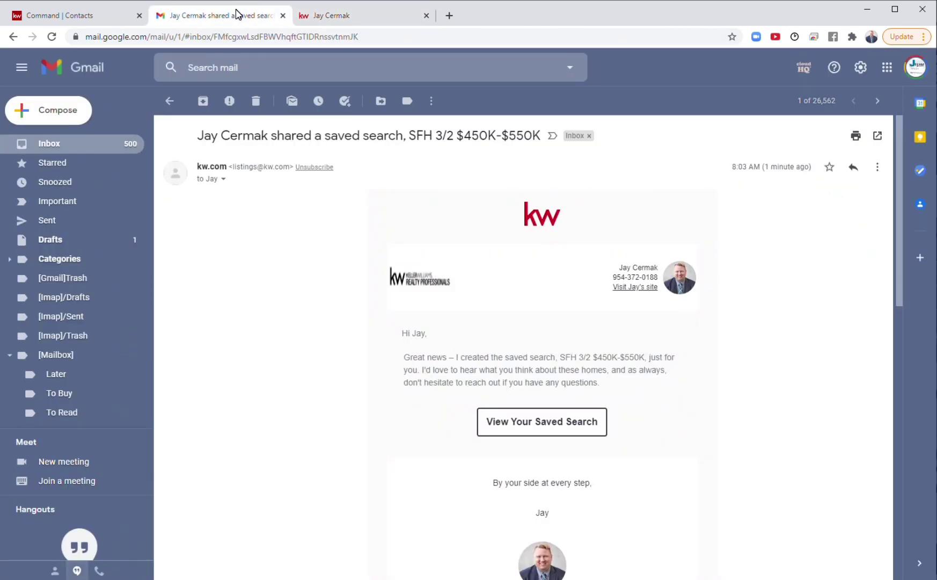
click(70, 22)
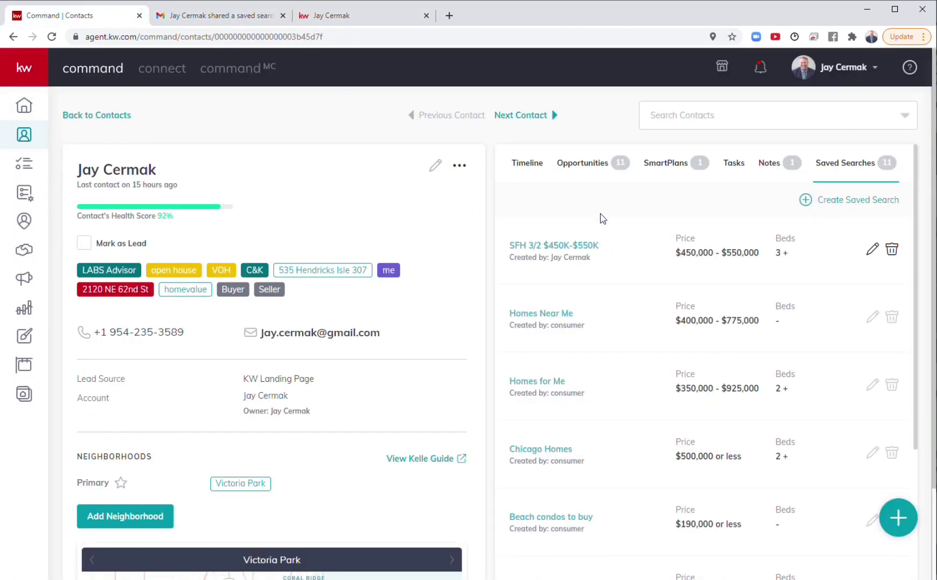